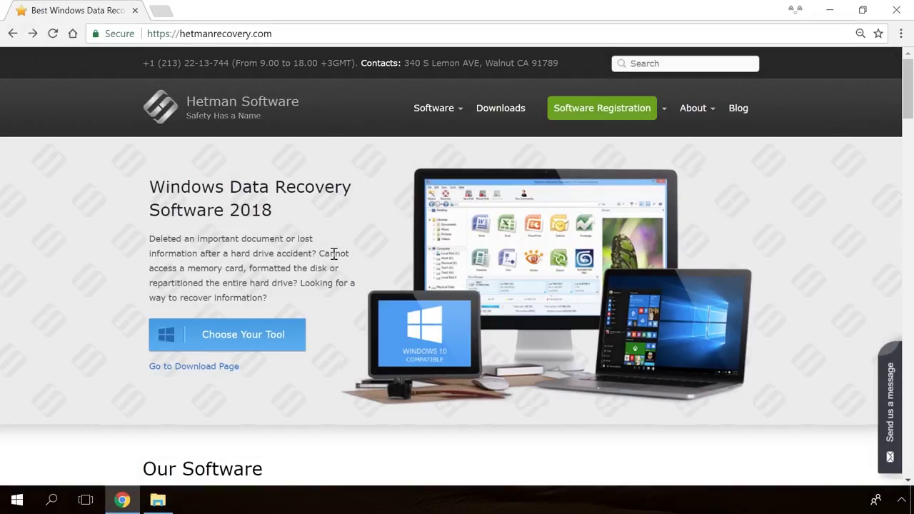
- Open the Partition Recovery 2.8 product page from the software list and start its free download
scroll(332, 257, "down", 15)
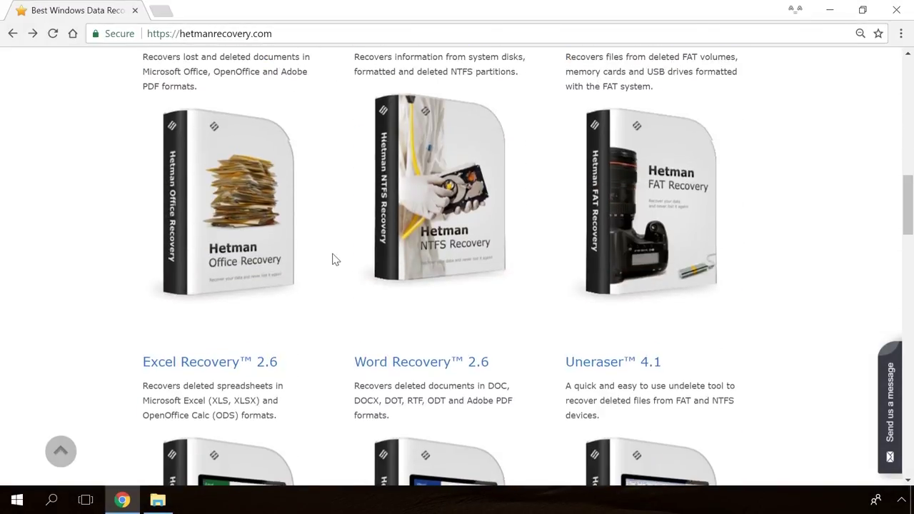
scroll(333, 260, "up", 11)
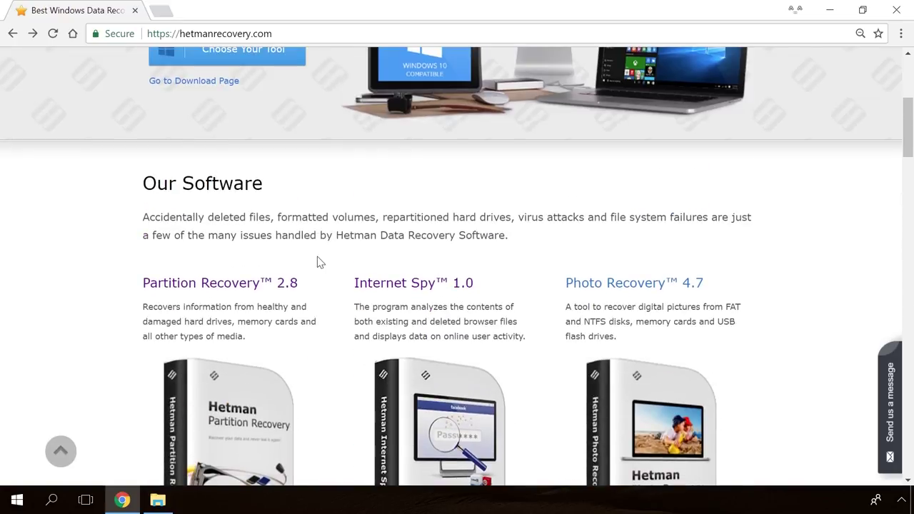
left_click(255, 284)
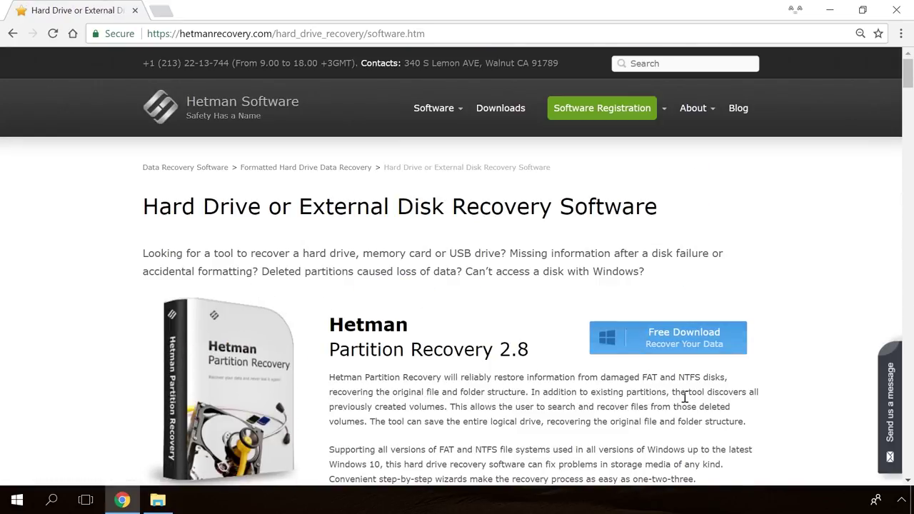
left_click(659, 341)
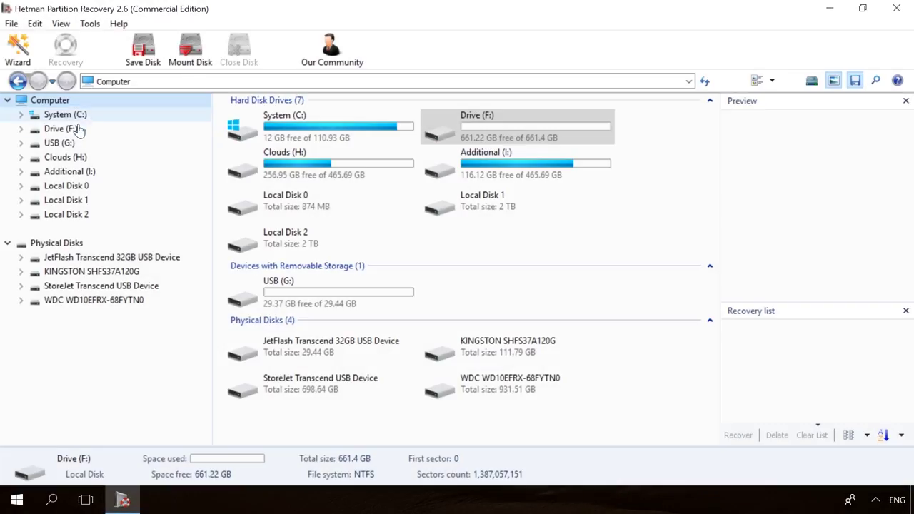
- Analyze Drive (F:) for recoverable files with the File Recovery Wizard and finish the analysis
double_click(64, 129)
left_click(569, 387)
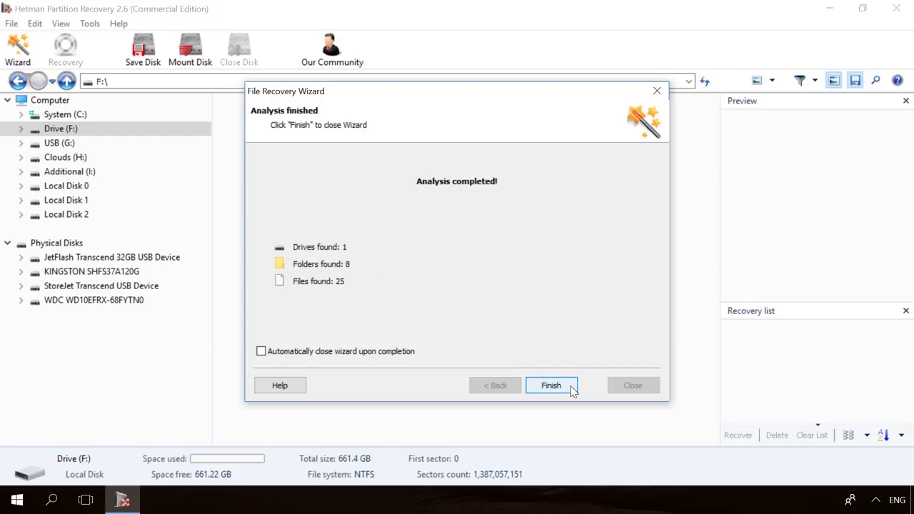
left_click(570, 387)
- Preview the deleted files 19779_en_1.jpg and 856071704.mp4, and start recovering the video using the Save to hard disk method
left_click(579, 118)
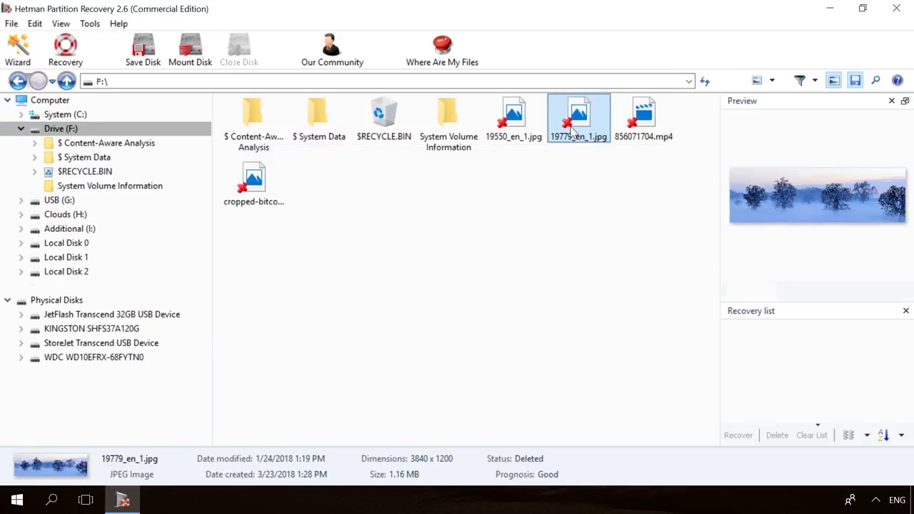
left_click(652, 115)
left_click(65, 50)
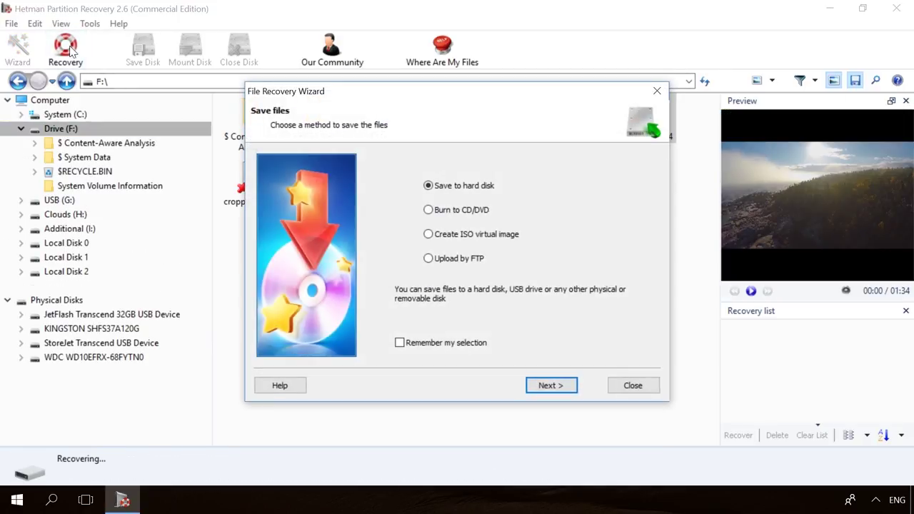
left_click(544, 388)
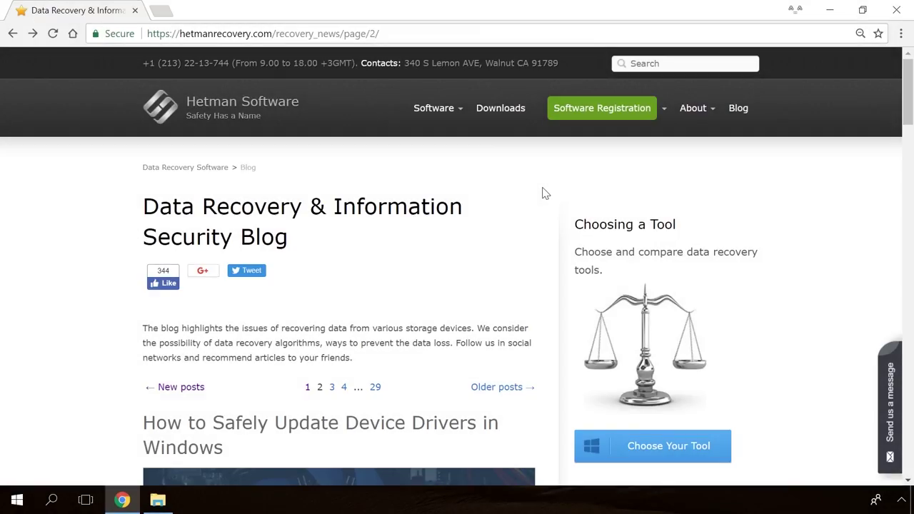
- Open the blog article on fixing the "Windows Detected a Hard Disk Problem" error and skim through it
scroll(543, 192, "down", 8)
scroll(543, 193, "down", 18)
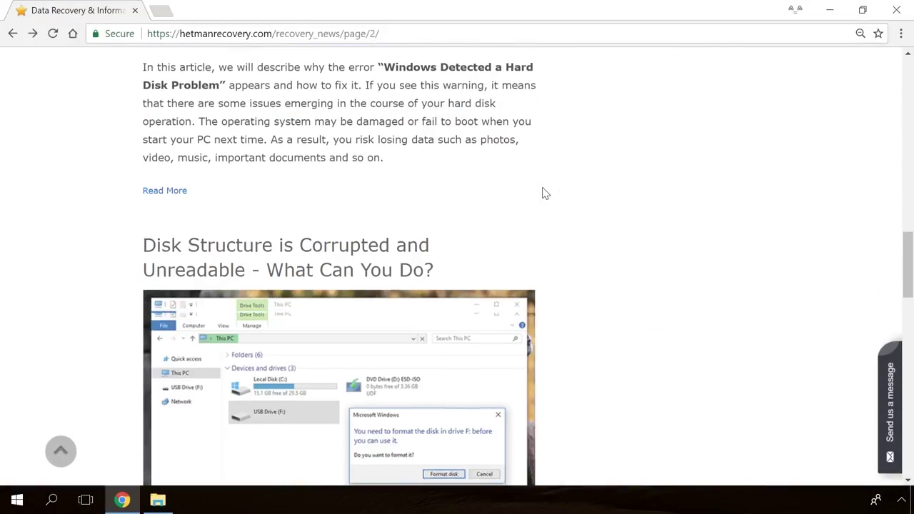
scroll(543, 193, "down", 4)
scroll(543, 193, "up", 20)
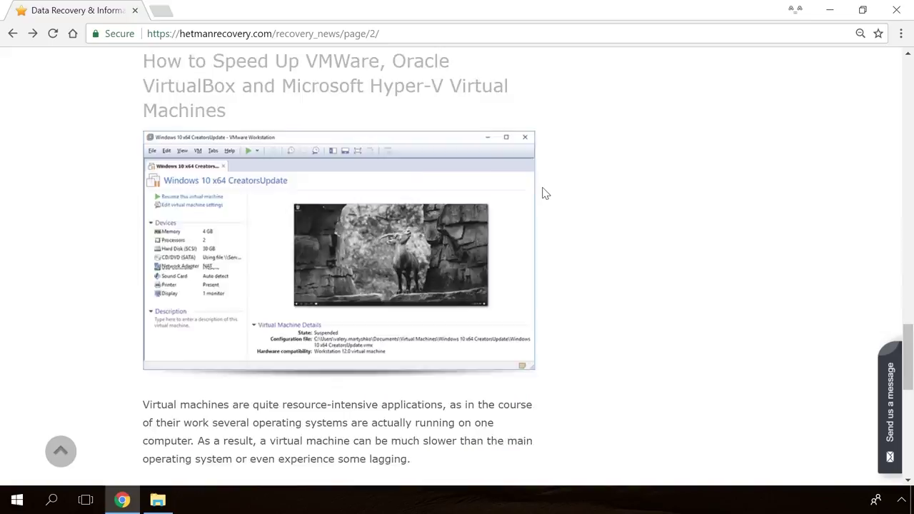
scroll(543, 193, "up", 2)
left_click(350, 260)
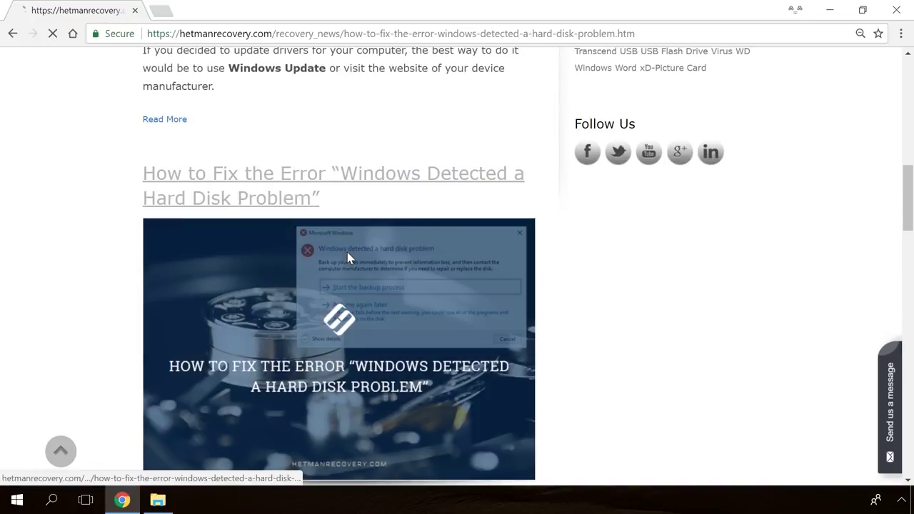
scroll(543, 312, "down", 20)
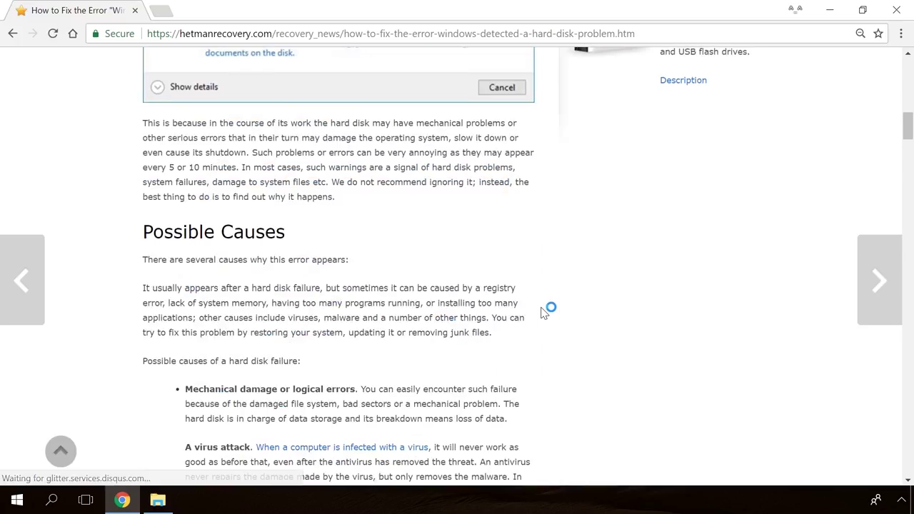
scroll(542, 312, "down", 5)
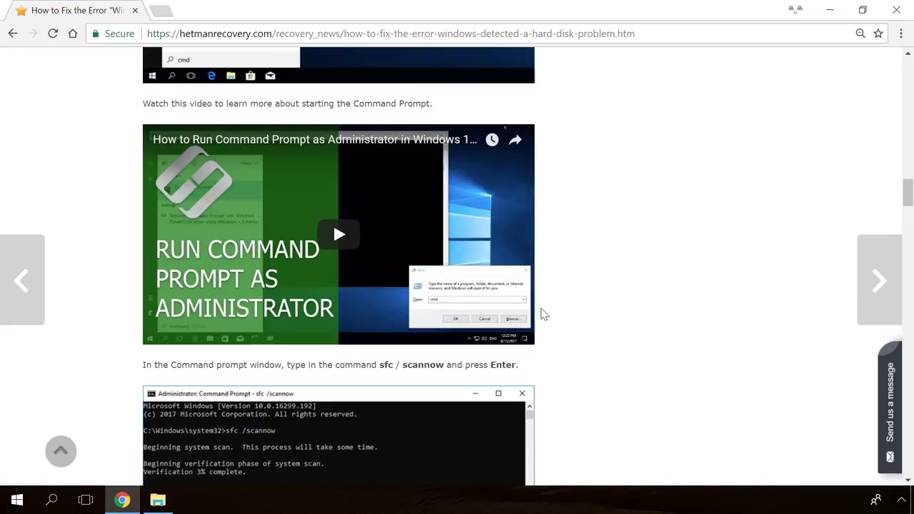
- Open the site's message form and enter "Hello" as the message
left_click(893, 385)
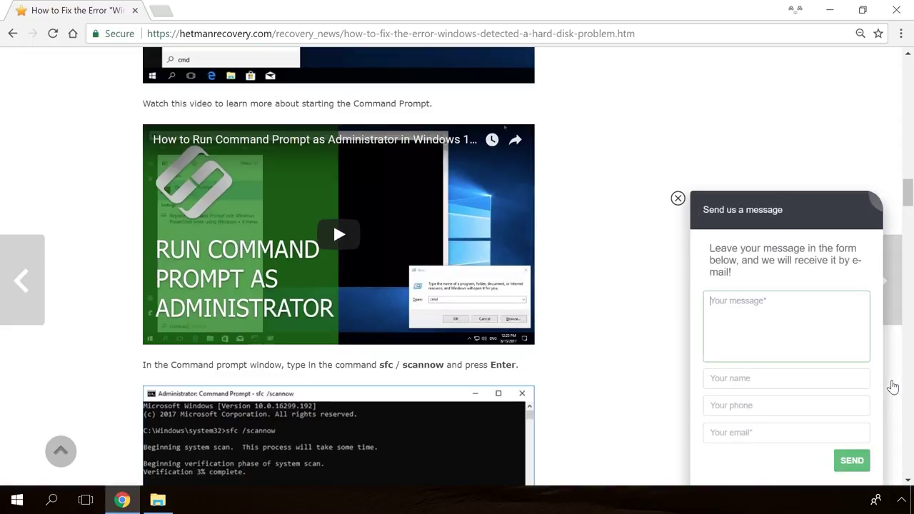
type("Hello")
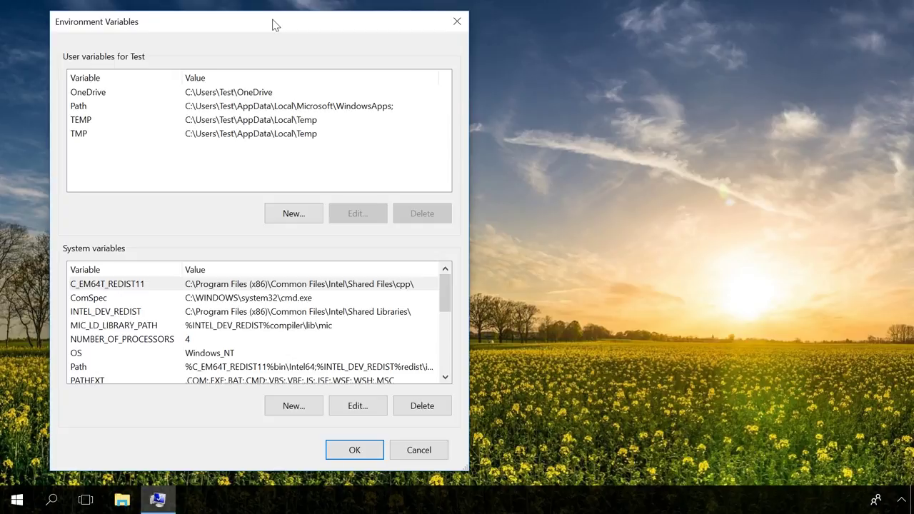
- Select the Path entry among the user variables
left_click(200, 109)
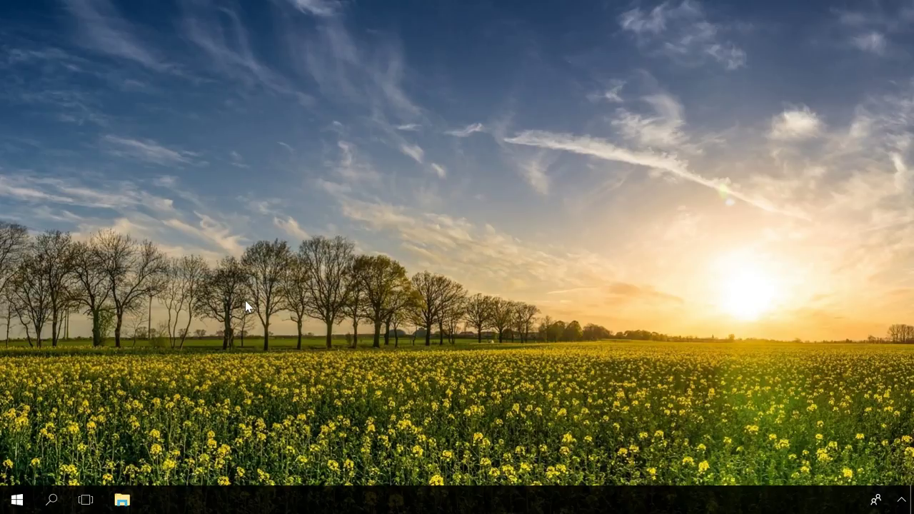
- Search Windows for sysdm.cpl and open the matching Control Panel item
left_click(52, 500)
type("sys")
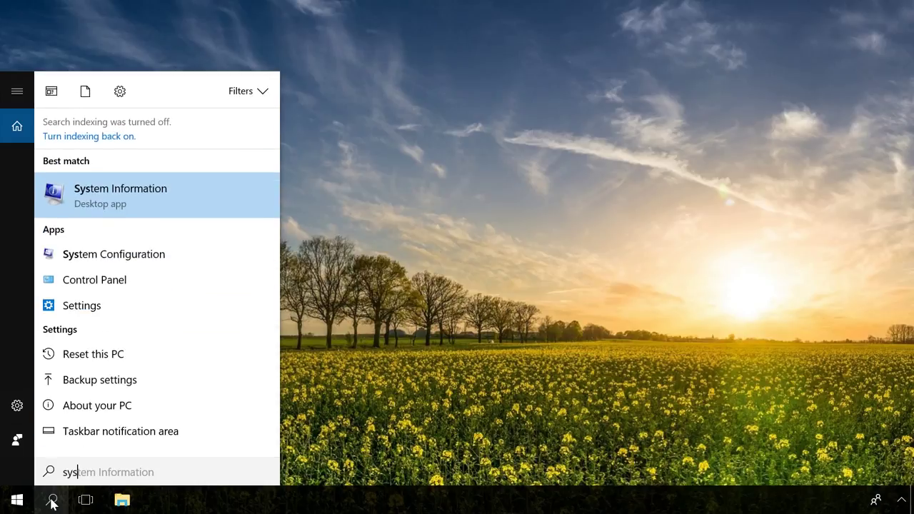
type("dm")
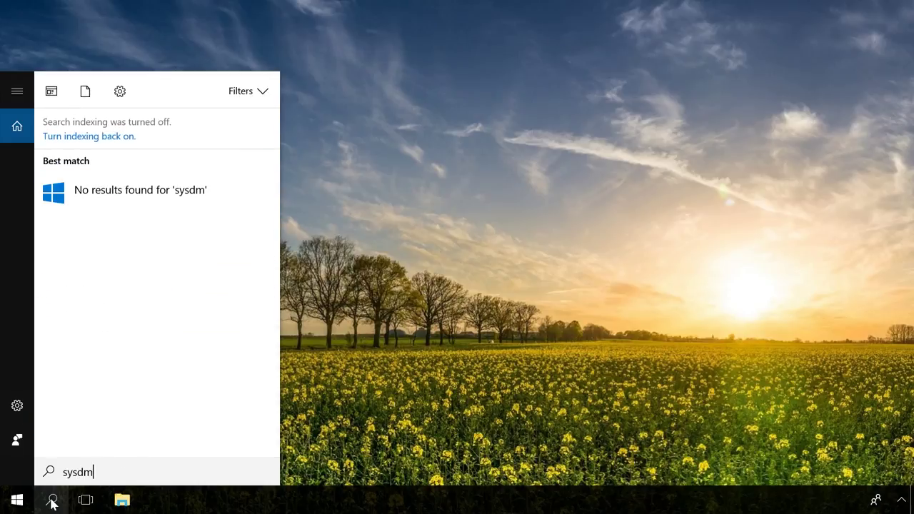
type(".cpl")
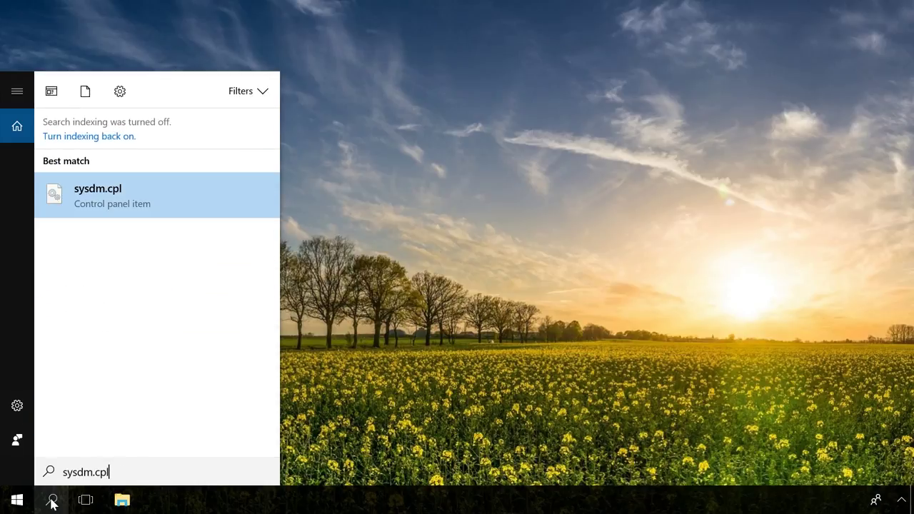
left_click(184, 189)
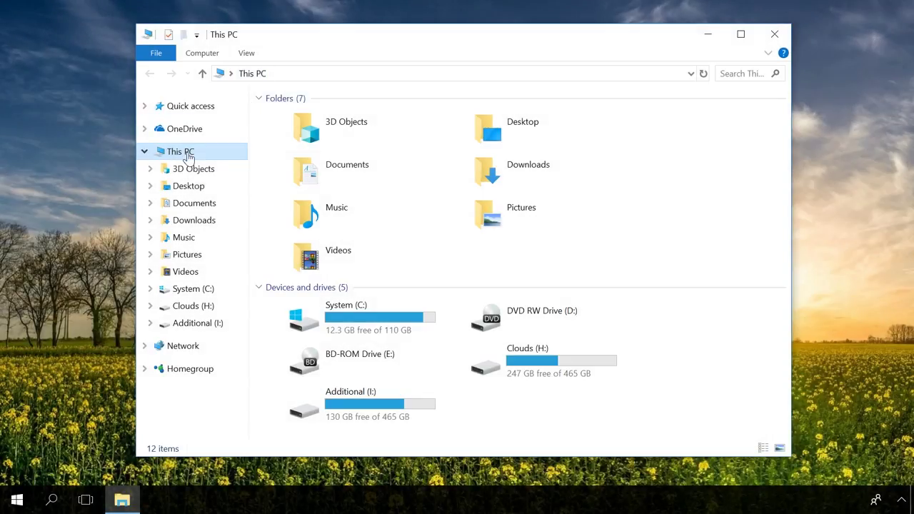
- Open the advanced system settings from the properties of This PC and bring up the environment variables
right_click(187, 151)
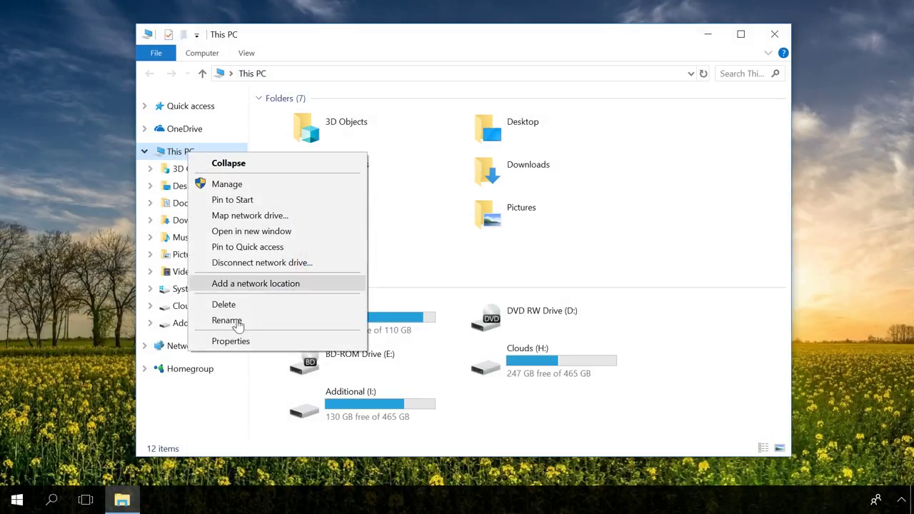
left_click(231, 341)
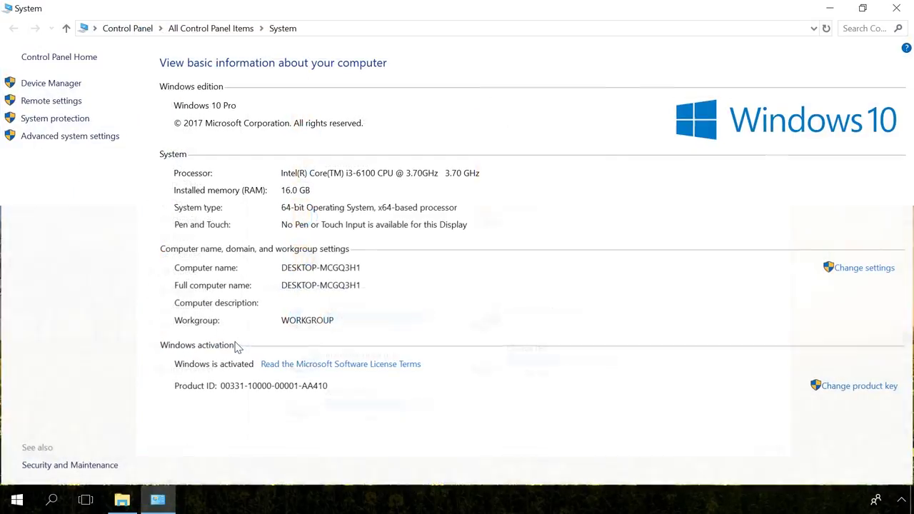
left_click(76, 141)
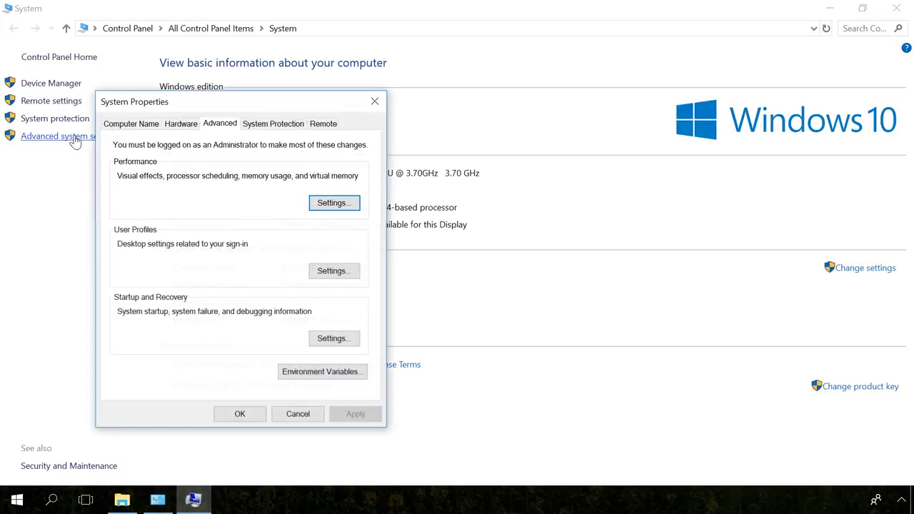
left_click(306, 372)
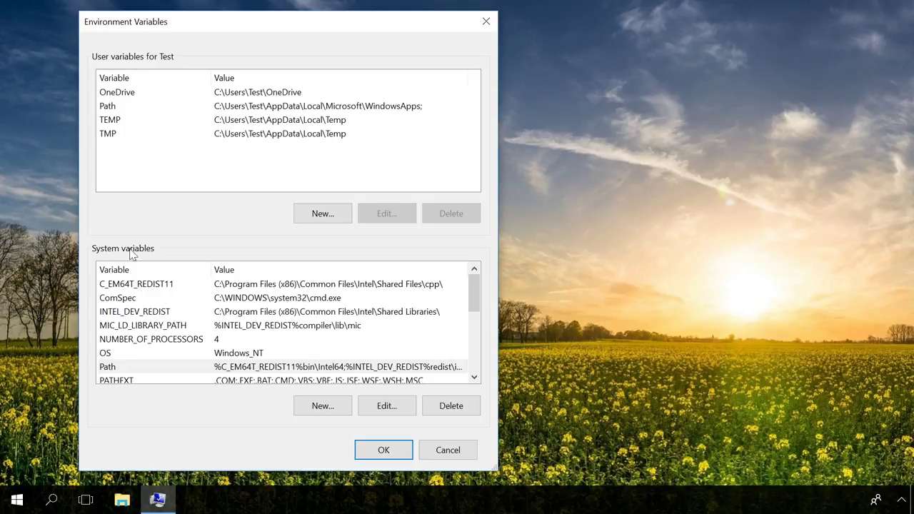
- Open the user variable Path for editing
left_click(250, 109)
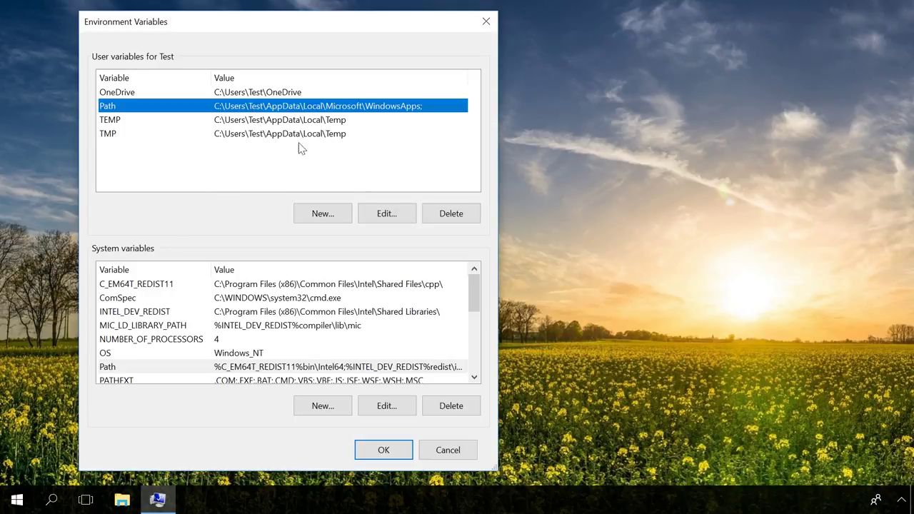
left_click(385, 212)
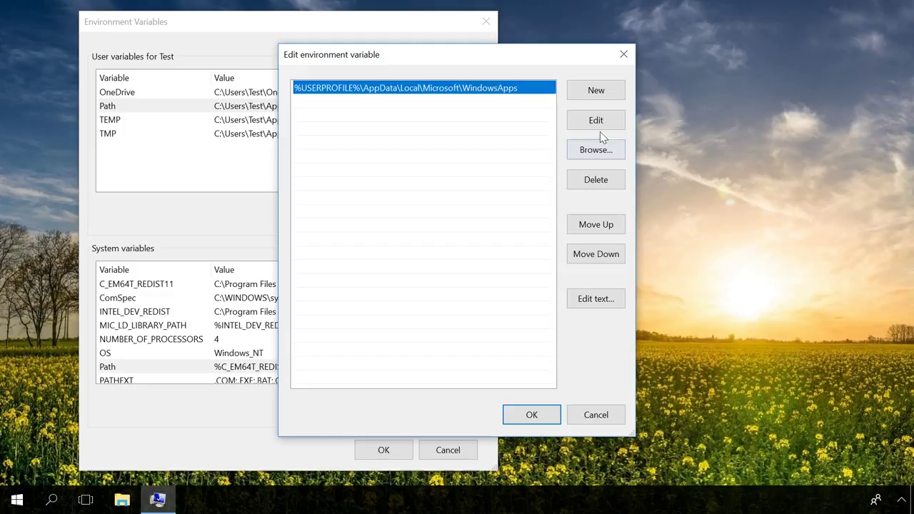
left_click(597, 90)
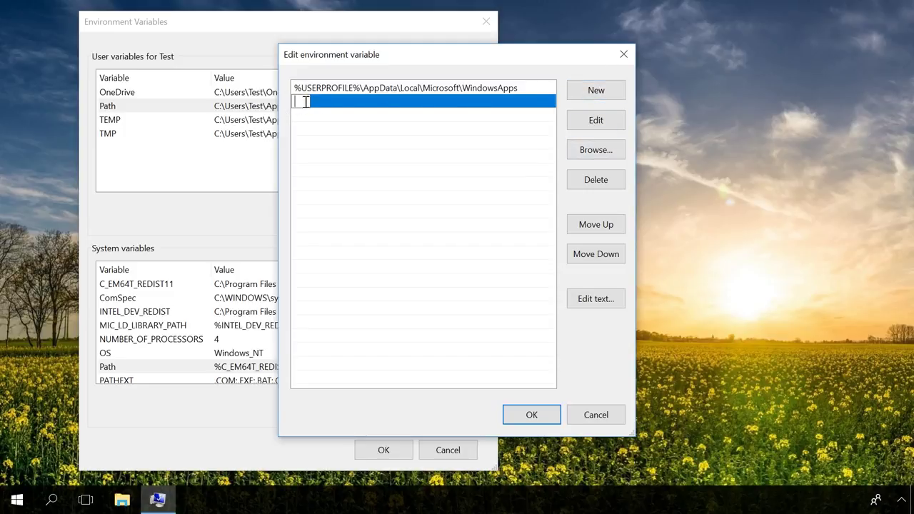
left_click(580, 152)
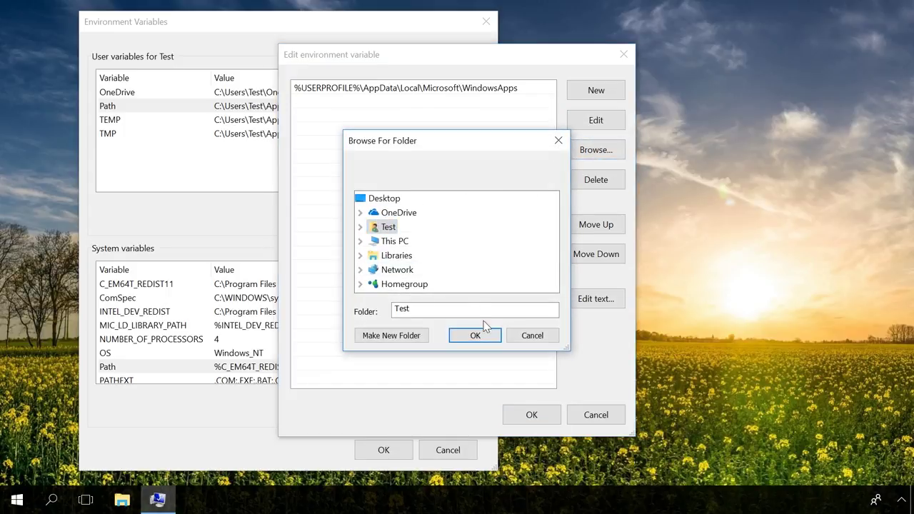
left_click(559, 141)
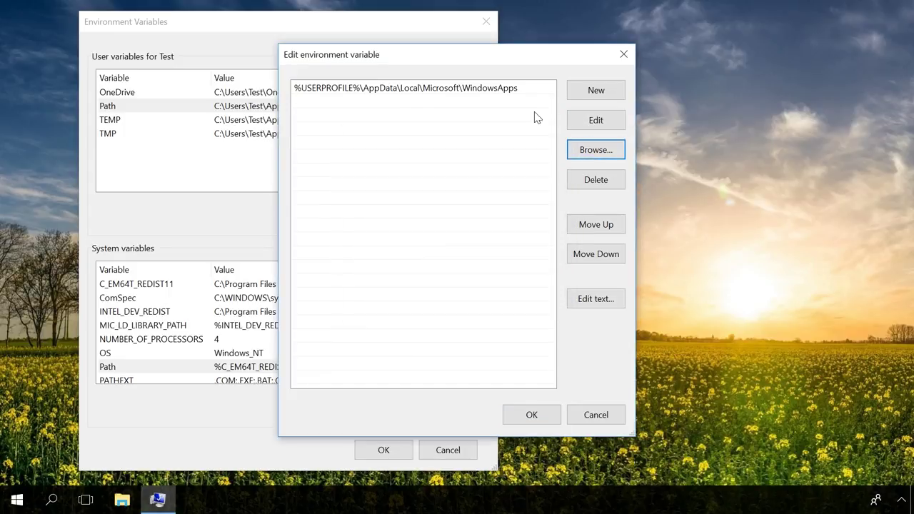
- Add C:\Program Files (x86)\Google\Chrome\Application as a new entry in the user Path variable and save it
left_click(581, 89)
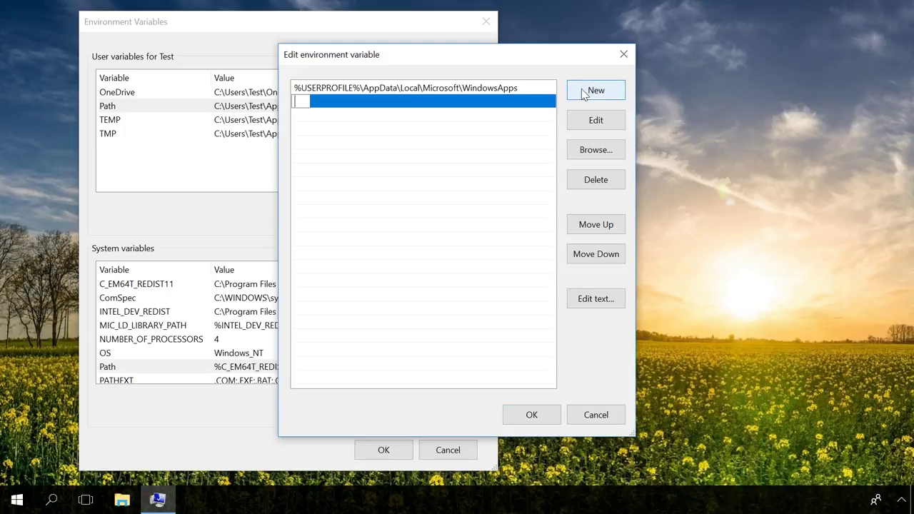
type("C:\\Program Files (x86)\\Google\\Chrome\\Application")
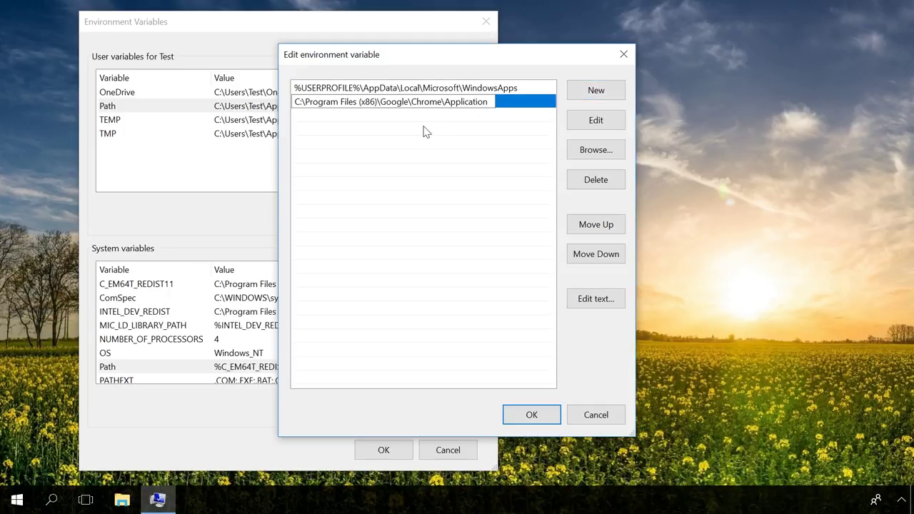
key("Return")
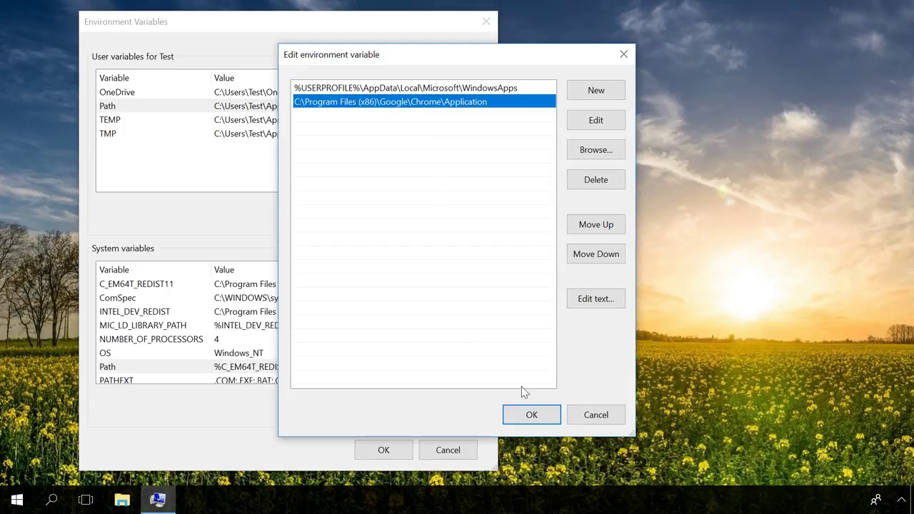
left_click(534, 417)
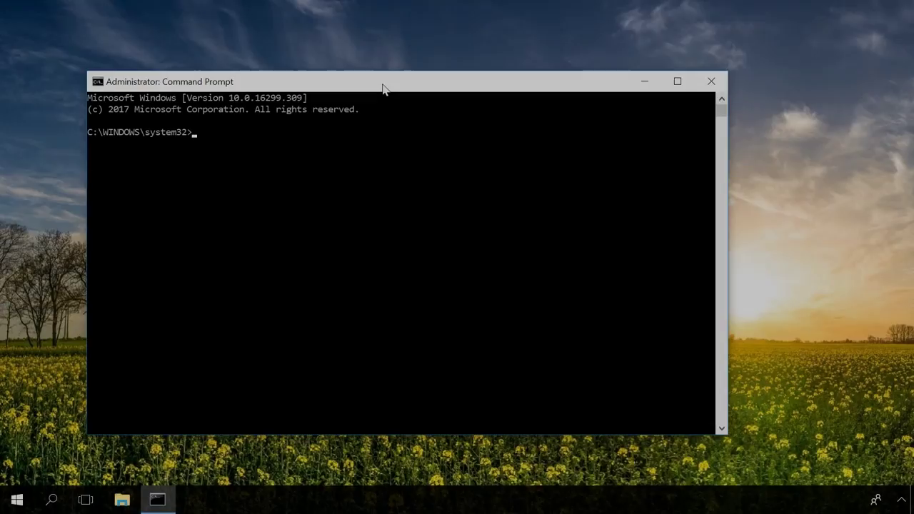
- Run the command chrome in the administrator Command Prompt
type("chrome")
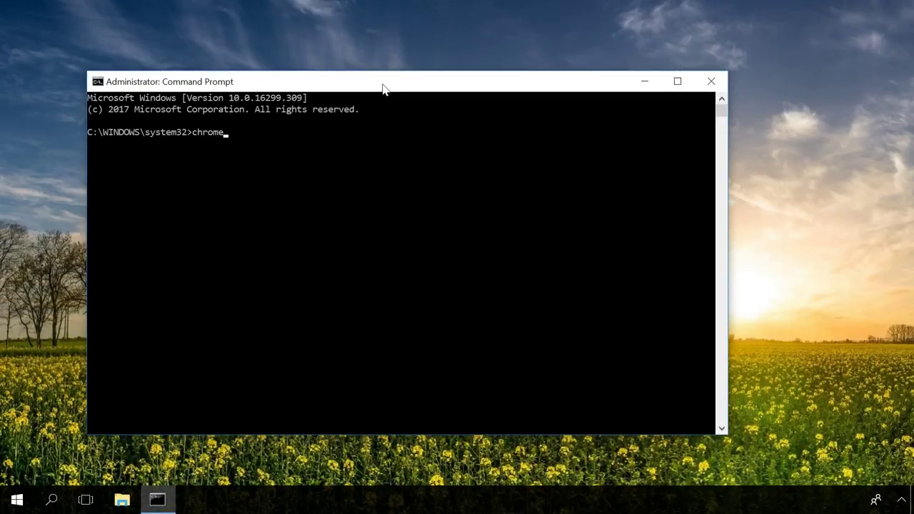
key("Return")
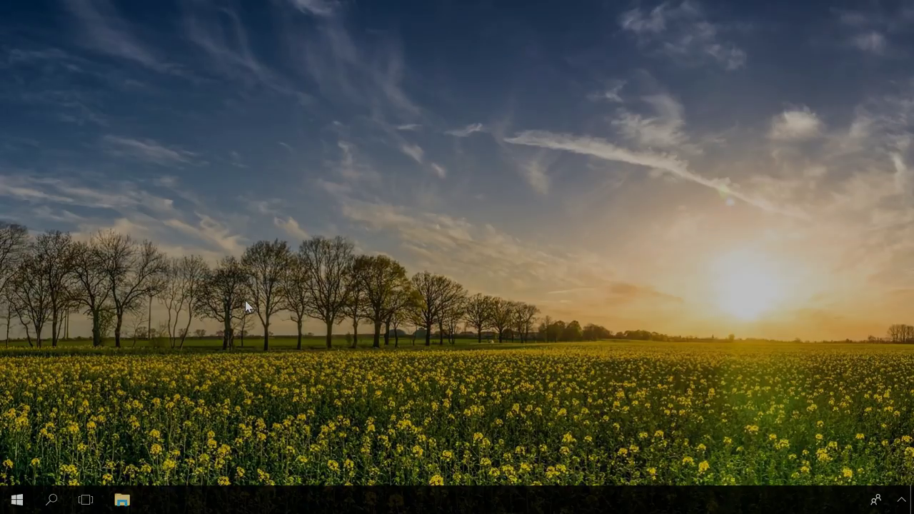
- Search Windows for regedit, open the Registry Editor and allow it to make changes to the device
left_click(50, 500)
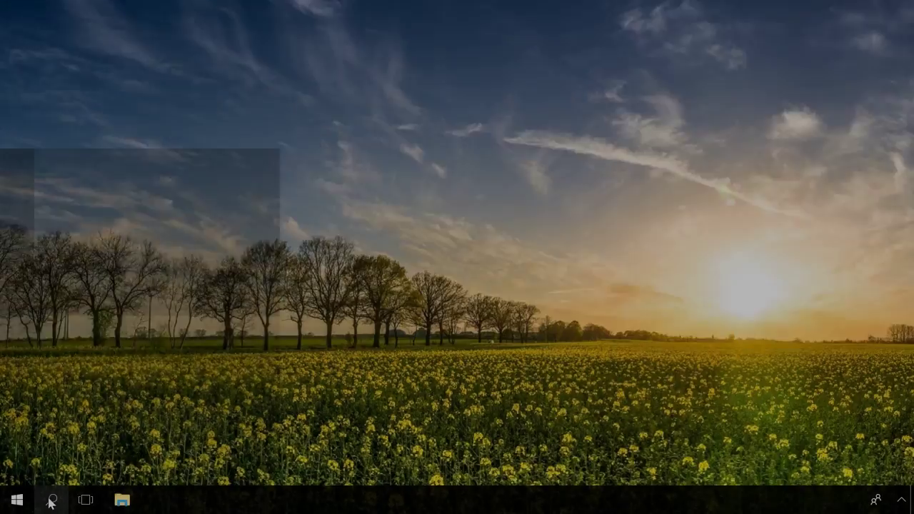
type("reged")
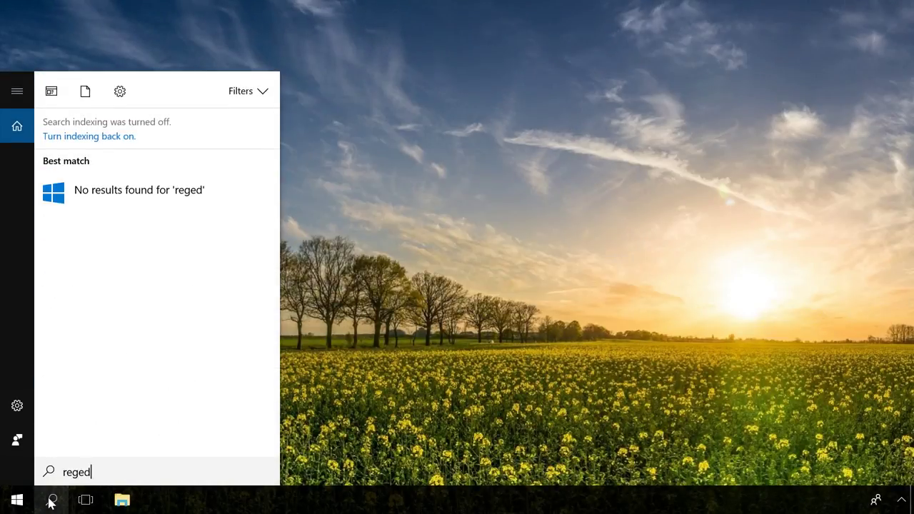
type("it")
left_click(160, 201)
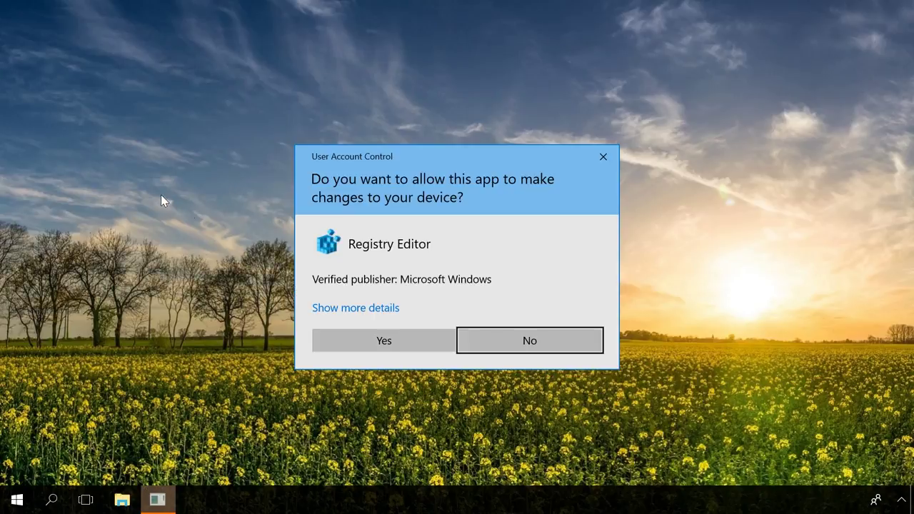
left_click(372, 341)
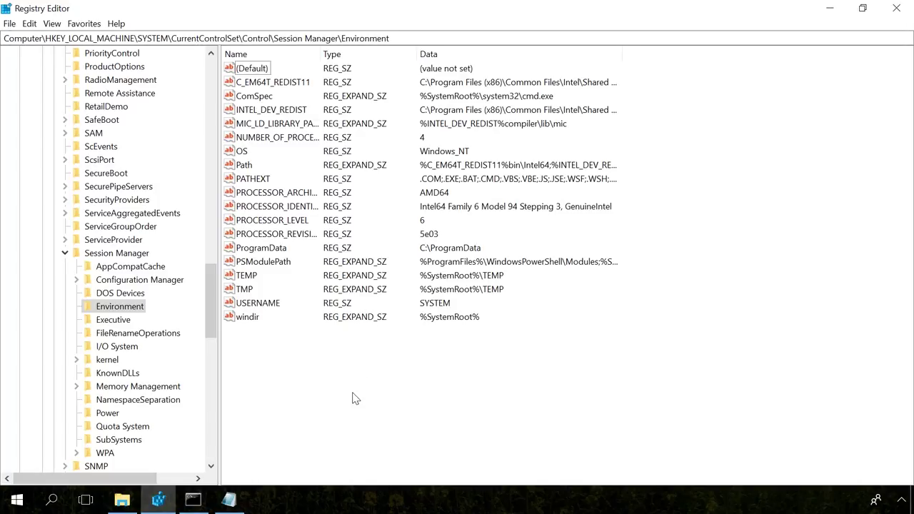
right_click(271, 367)
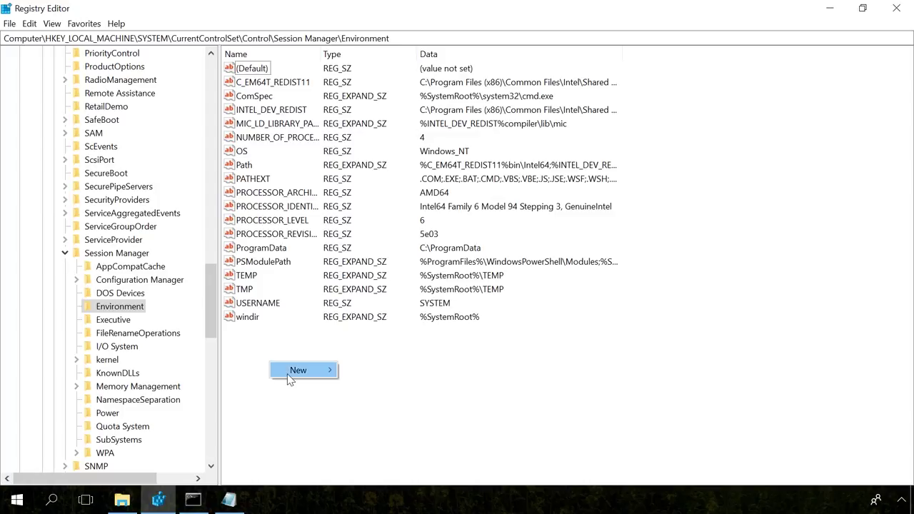
mouse_move(289, 378)
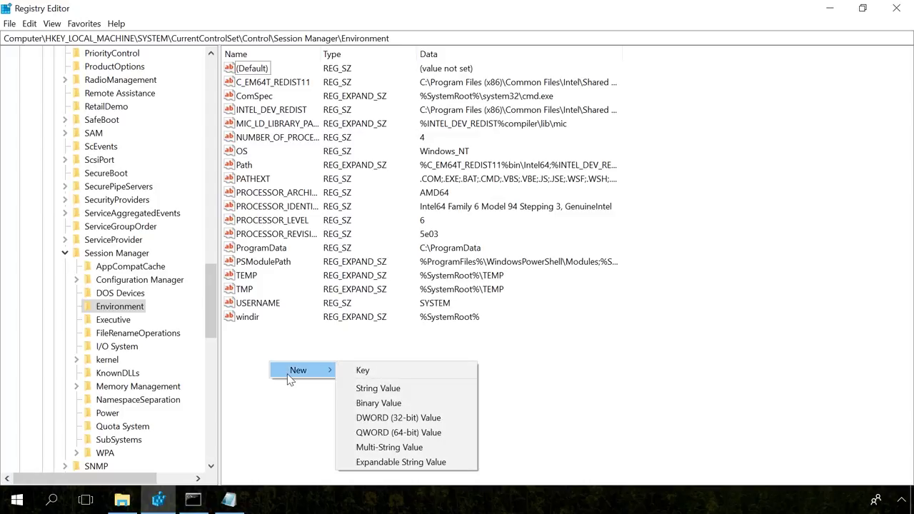
left_click(246, 425)
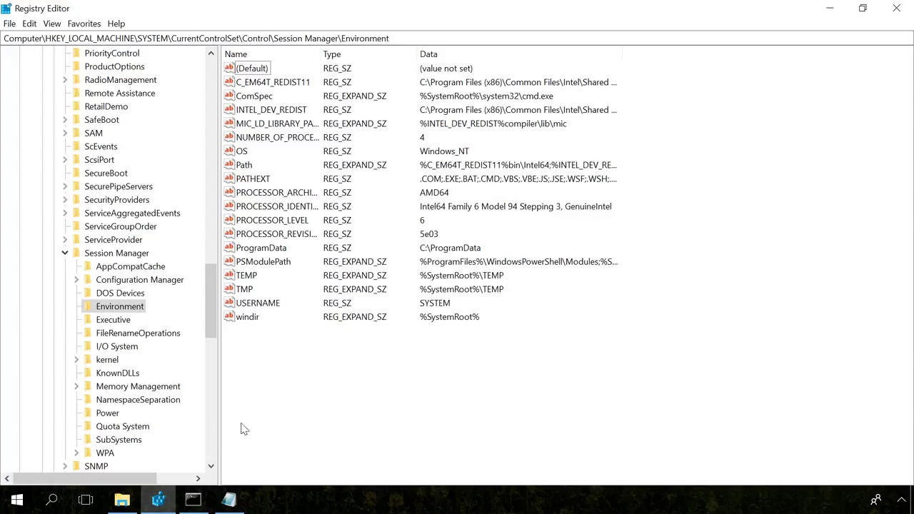
- Switch to the Command Prompt and use REG ADD to create REG_EXPAND_SZ value var with data val in the HKLM Session Manager\Environment key
left_click(194, 500)
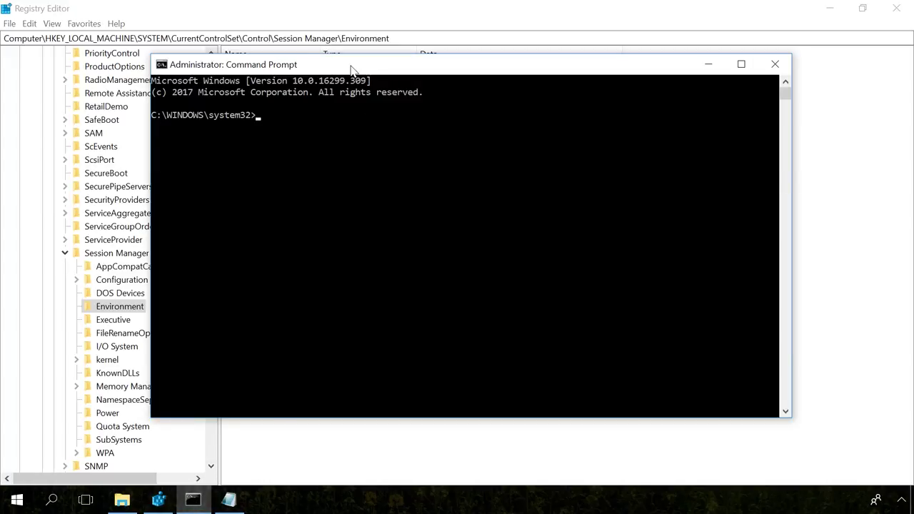
type("REG ADD \"HKLM\\SYSTEM\\CurrentControlSet\\Control\\Session Manager\\Environment\" /v var /t REG_EXPAND_SZ /d val")
key("Return")
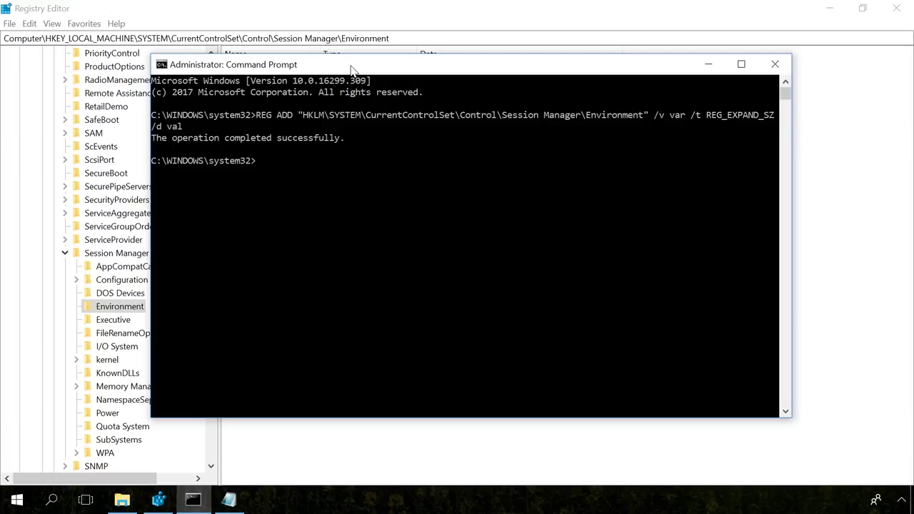
- Switch back to the Registry Editor, refresh the Environment key and select the value var
left_click(369, 6)
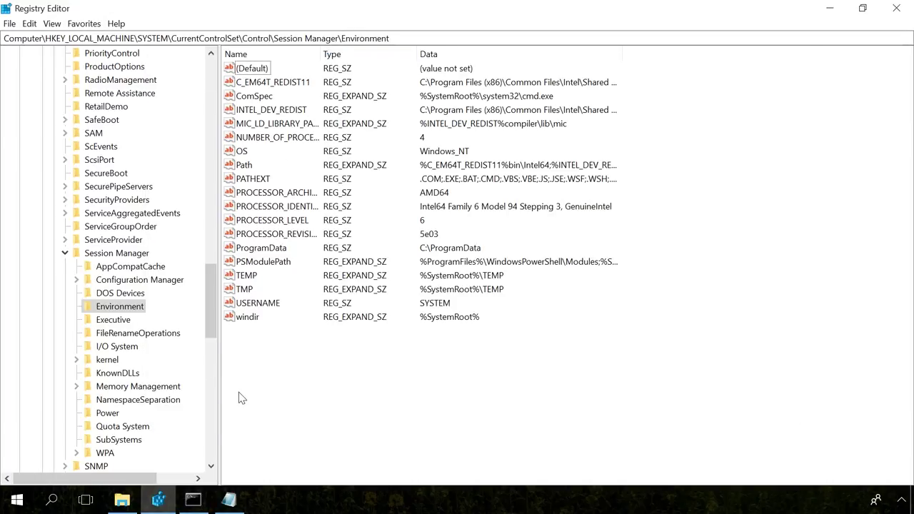
key("F5")
left_click(242, 317)
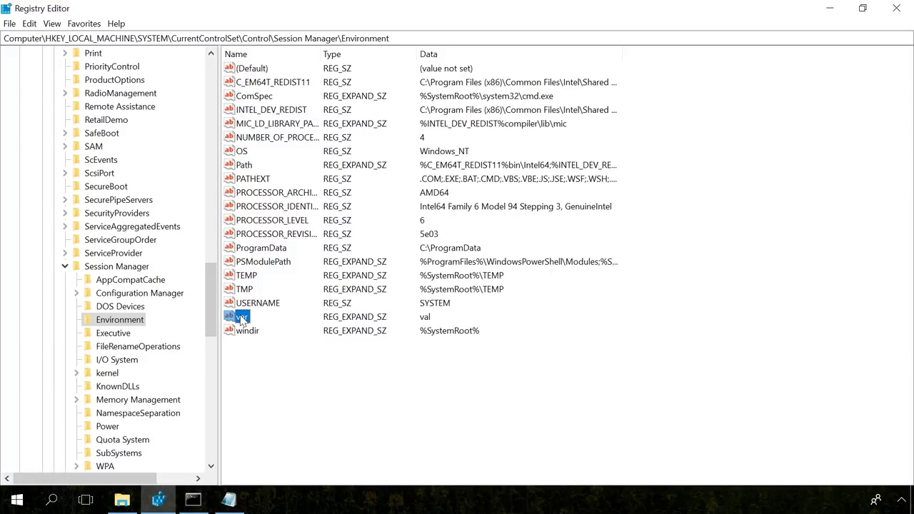
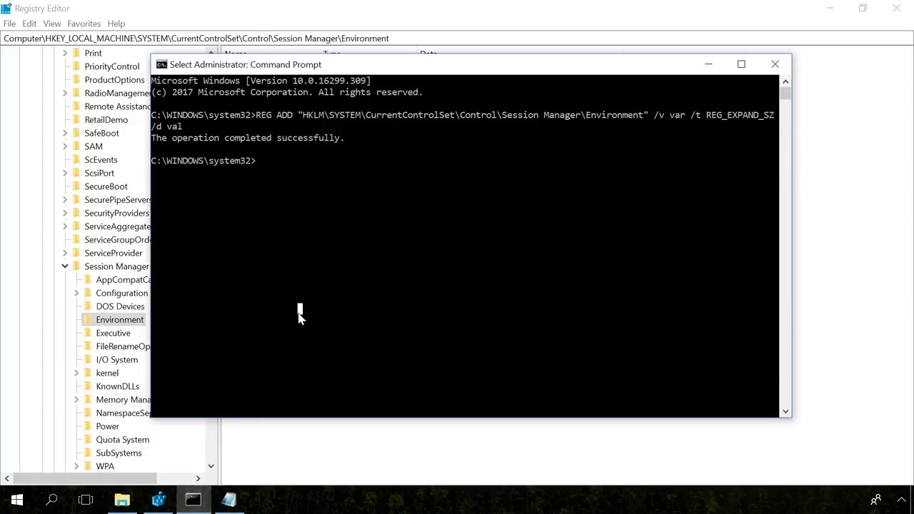
- List all environment variables in the Command Prompt with the set command and look through them
type("set")
key("Return")
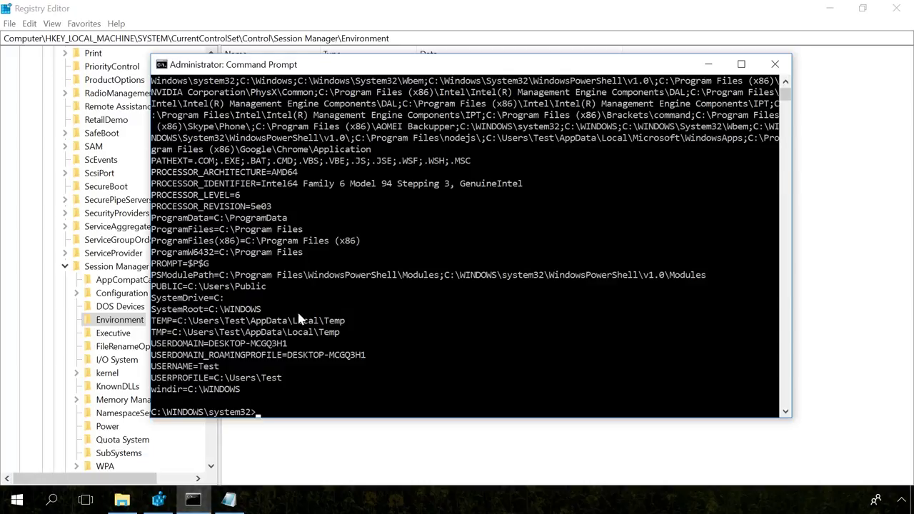
scroll(300, 319, "up", 10)
scroll(300, 320, "down", 15)
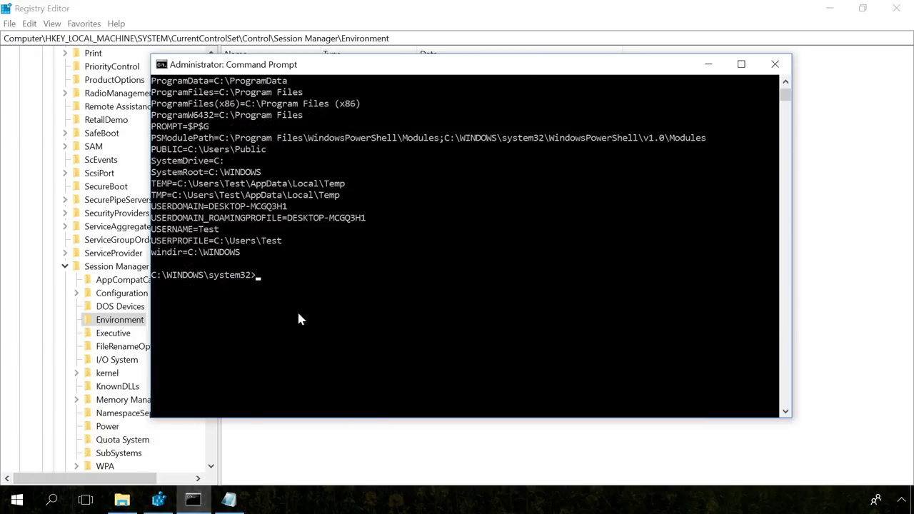
- Export the environment variables with set > c:\env_var.txt and open env_var.txt from drive C to read it
type("set > c:\\env_var.txt")
key("Return")
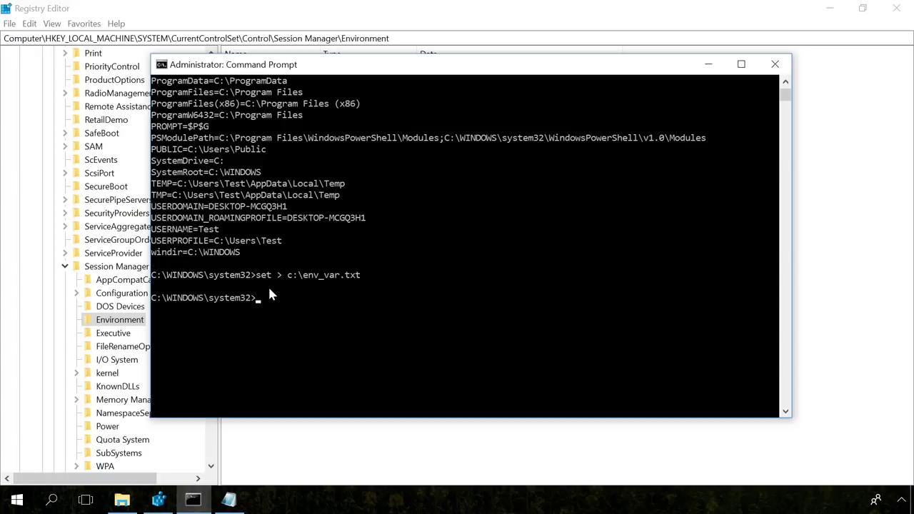
left_click(121, 499)
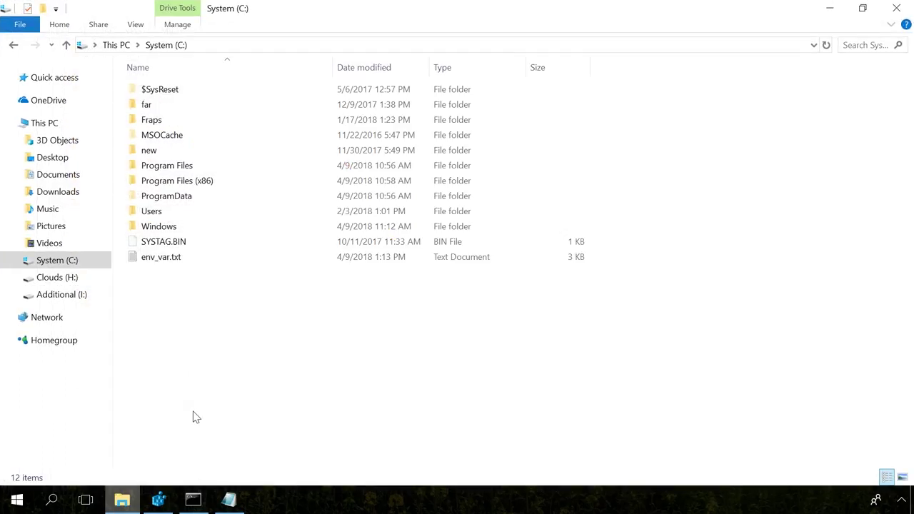
double_click(161, 257)
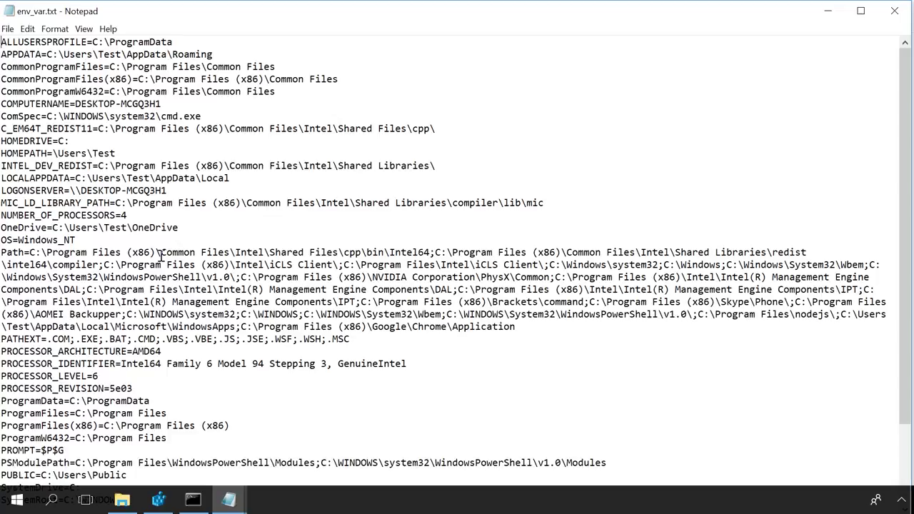
scroll(161, 256, "down", 3)
scroll(161, 255, "up", 3)
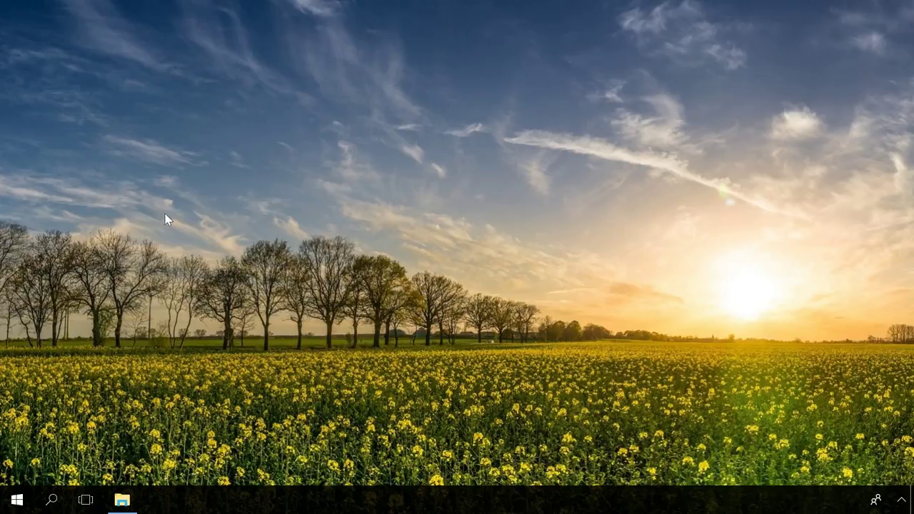
- Create a desktop shortcut to %windir%\regedit.exe, keeping the suggested name
right_click(92, 216)
mouse_move(153, 339)
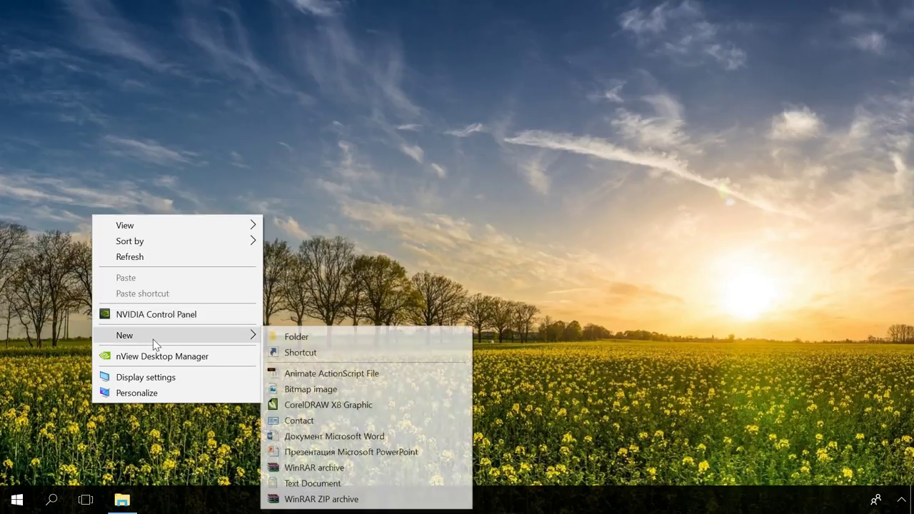
left_click(325, 354)
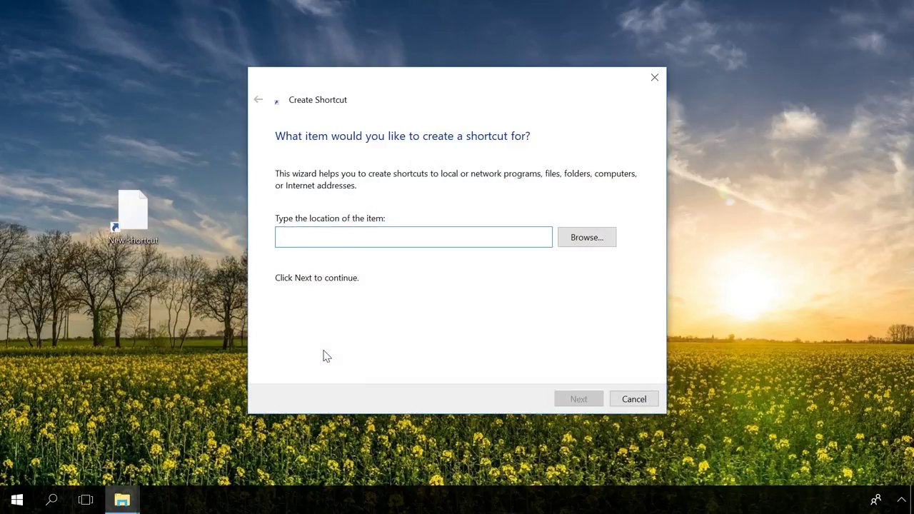
type("%windir%\\regedit.exe")
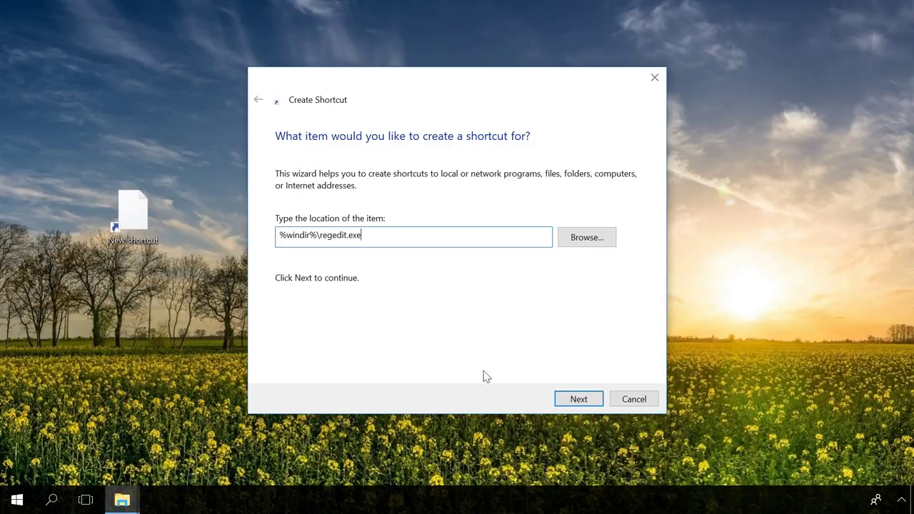
left_click(582, 400)
left_click(578, 399)
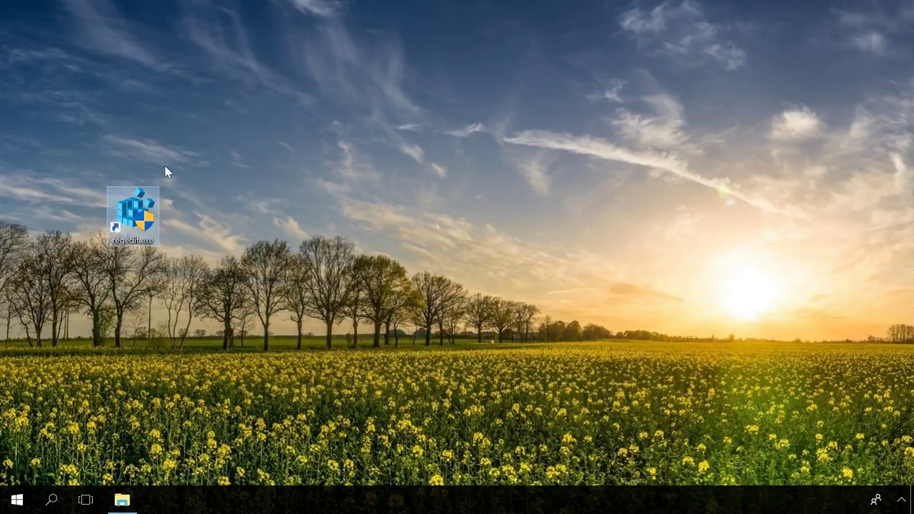
left_click(129, 301)
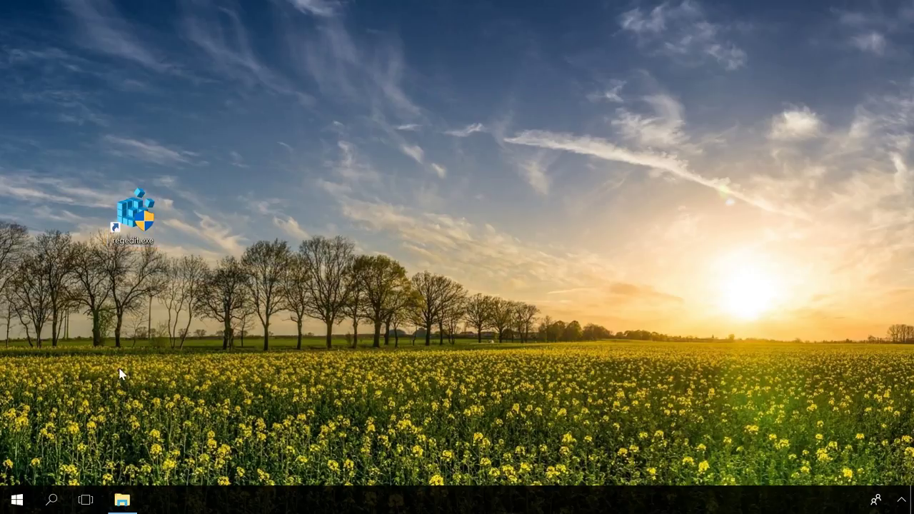
- Switch to File Explorer, examine the location of regedit.exe and its full folder path, and minimize the window
left_click(122, 499)
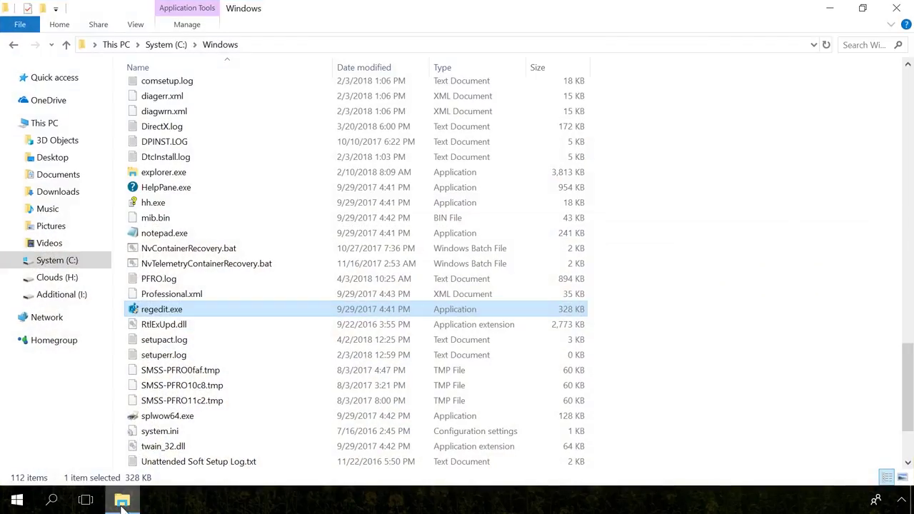
left_click(202, 314)
left_click(198, 44)
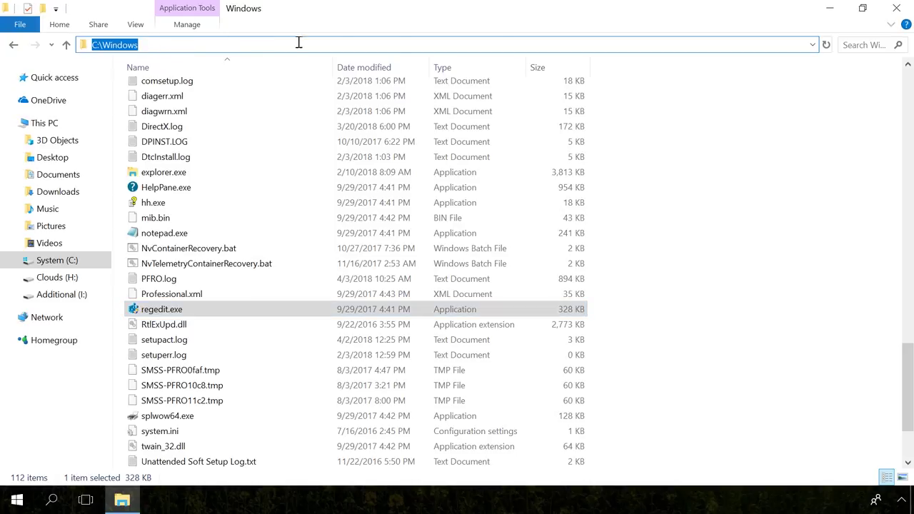
left_click(829, 8)
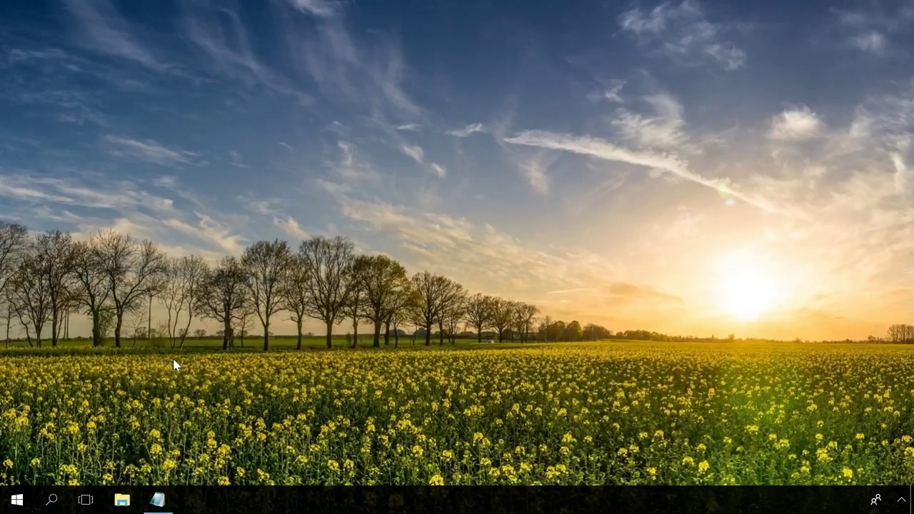
- Search Windows for the %homepath% folder, and search for the %appdata% folder and open it
left_click(54, 501)
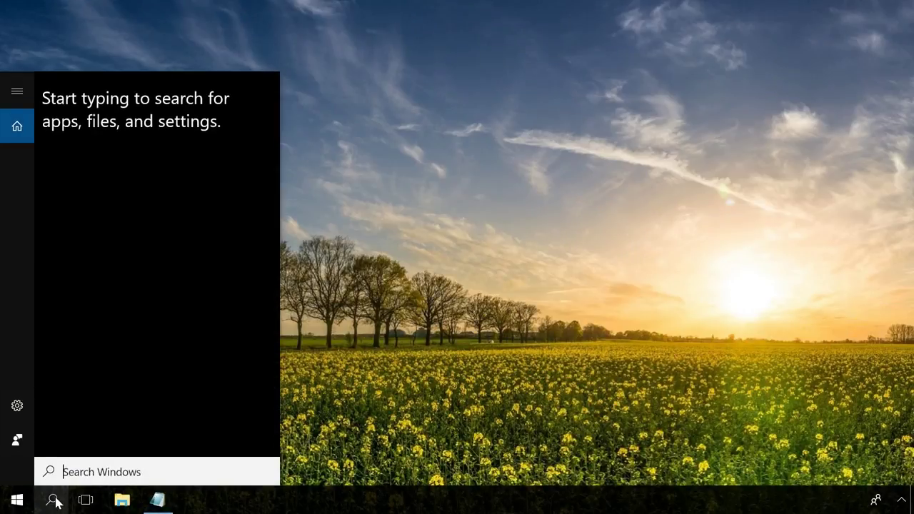
type("%homepath%")
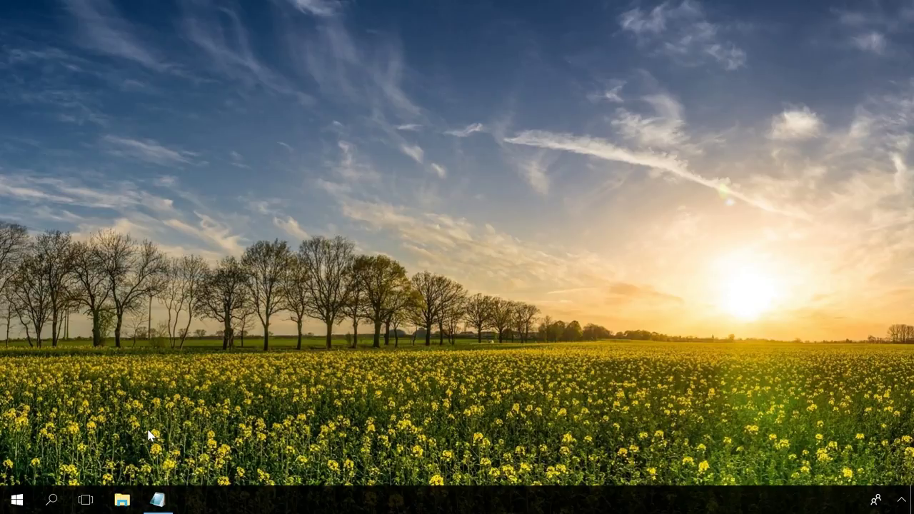
left_click(53, 498)
type("%appdata%")
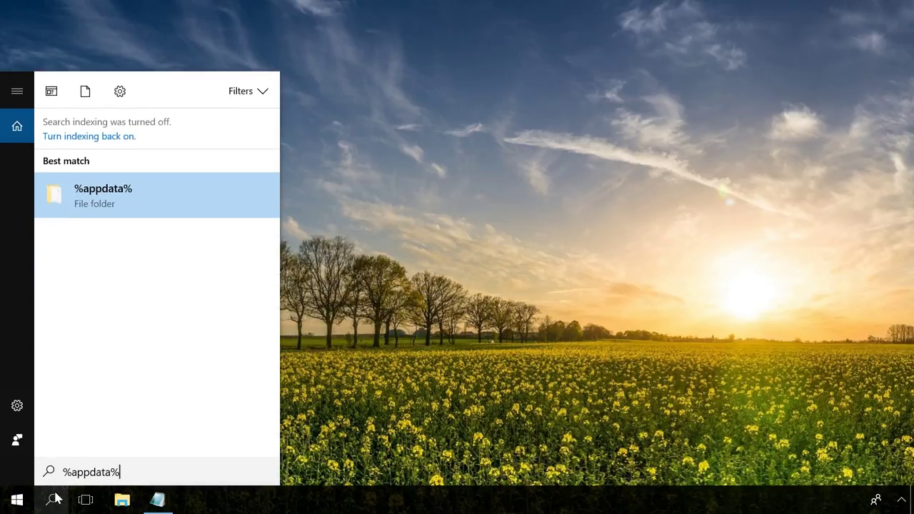
left_click(161, 195)
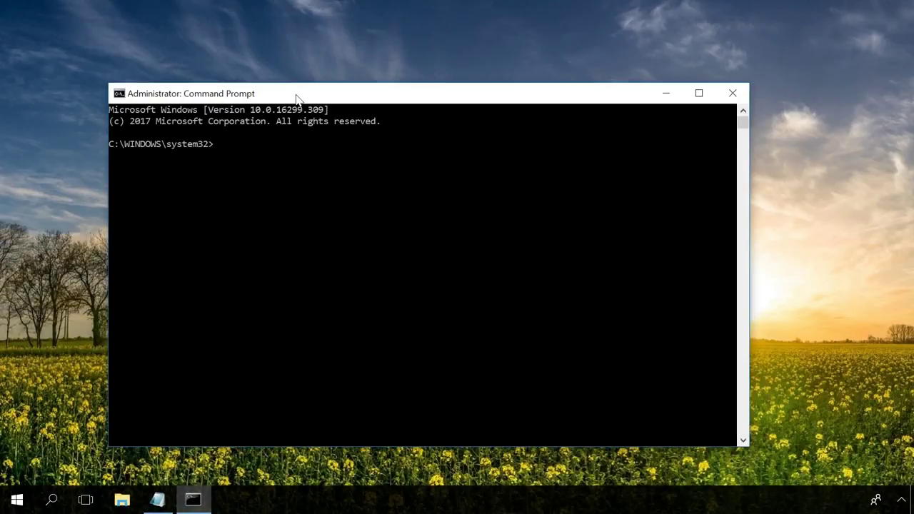
- Run echo %PROCESSOR_ARCHITECTURE% in the administrator Command Prompt and enter the command SET TEMP=C:\TEMP
type("echo %PROCESSOR_ARCHITECTURE%")
key("Return")
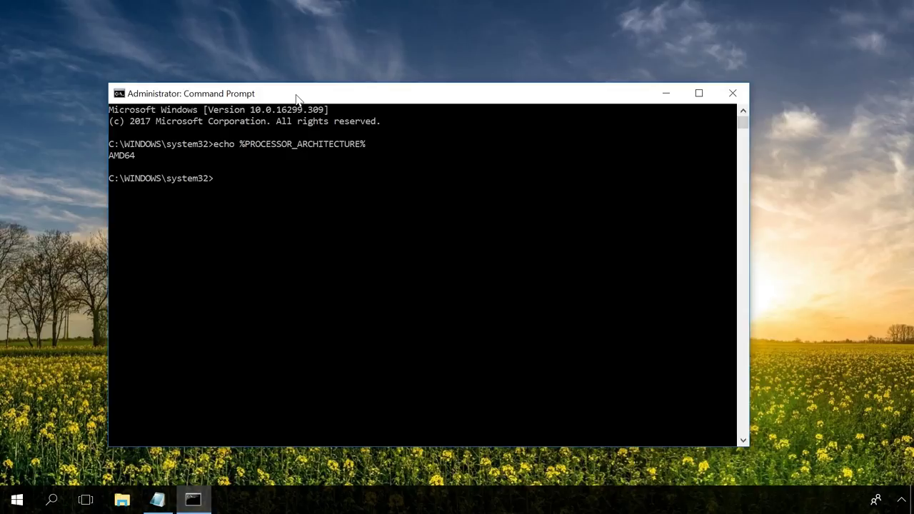
type("SET TEMP=C:\\TEMP")
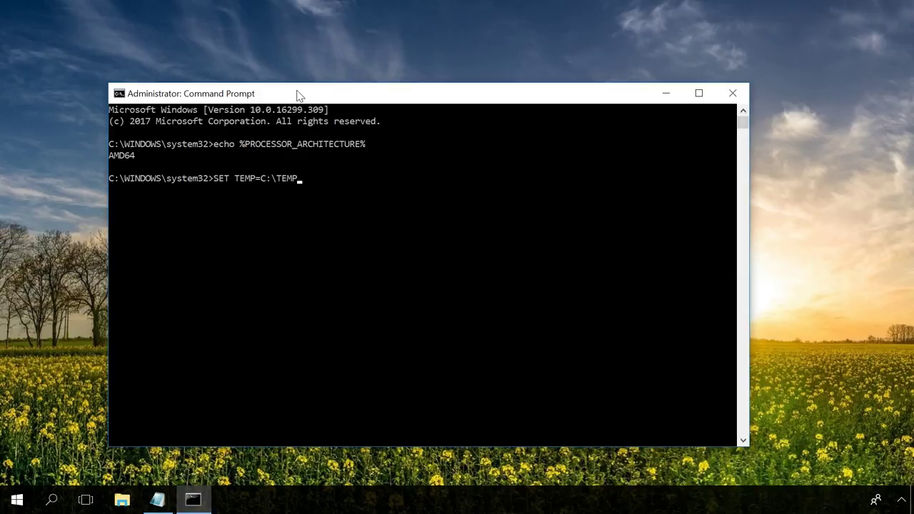